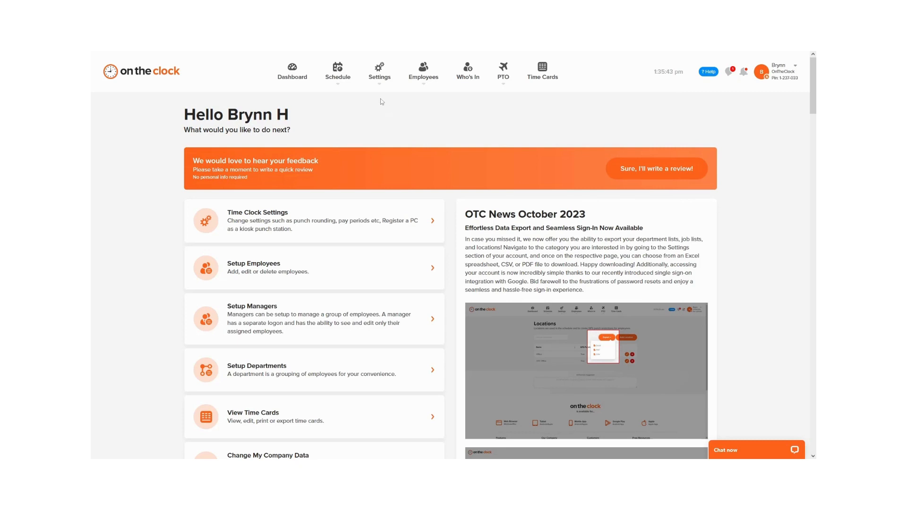
Go to the Departments settings and bring up a blank form for adding a department.
mouse_move(384, 84)
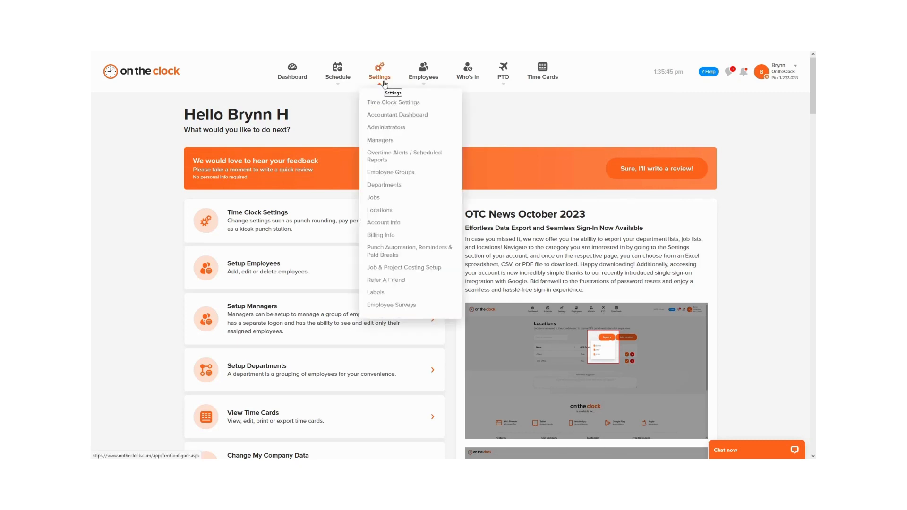
left_click(390, 188)
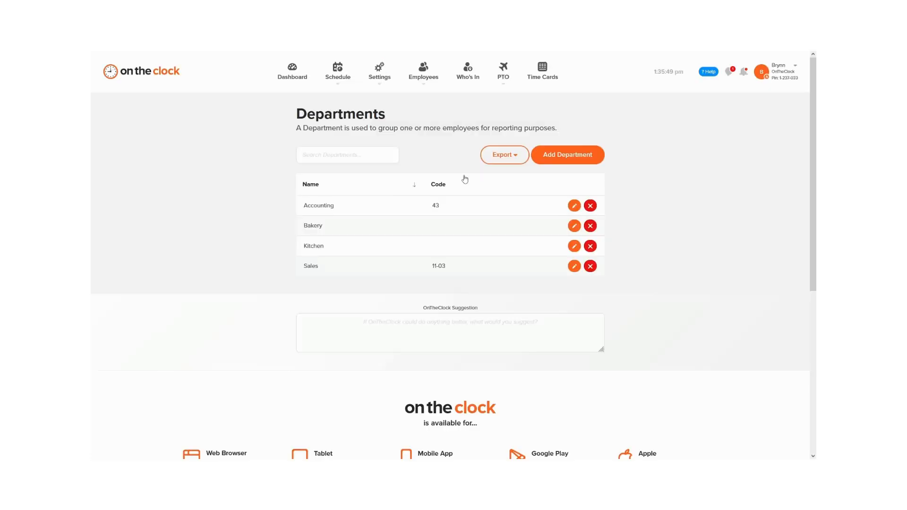
left_click(561, 156)
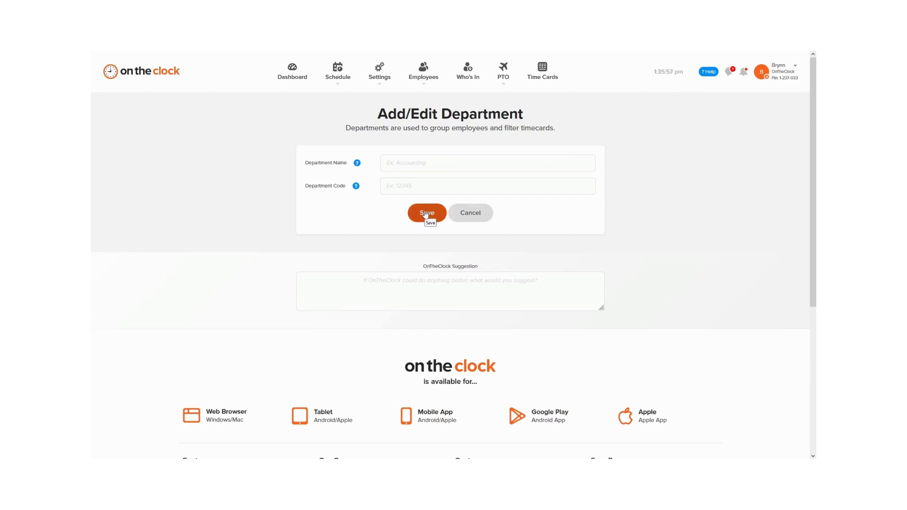
Open the Back of House job for editing from the Jobs settings and save it.
left_click(378, 81)
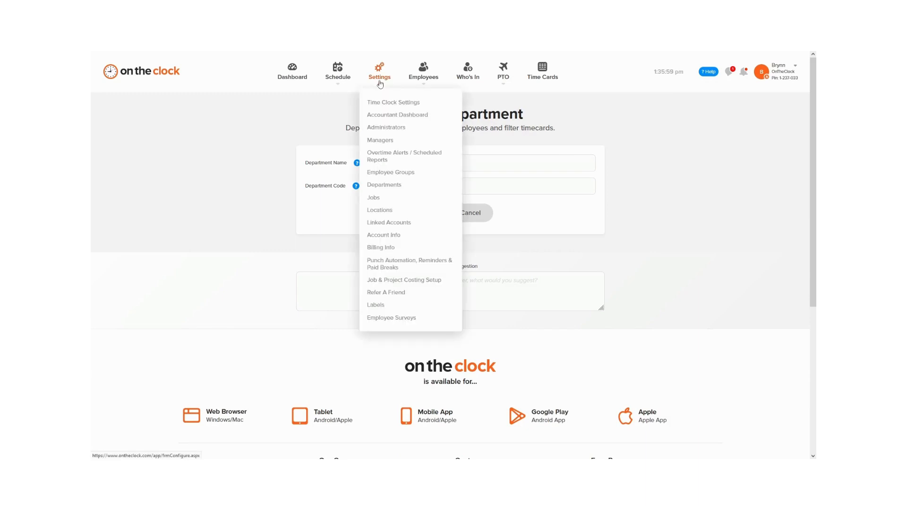
left_click(375, 199)
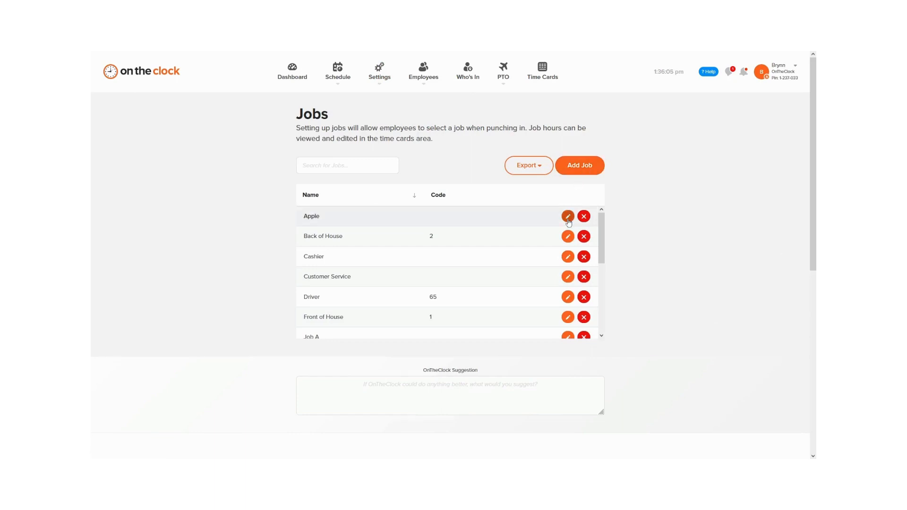
left_click(568, 236)
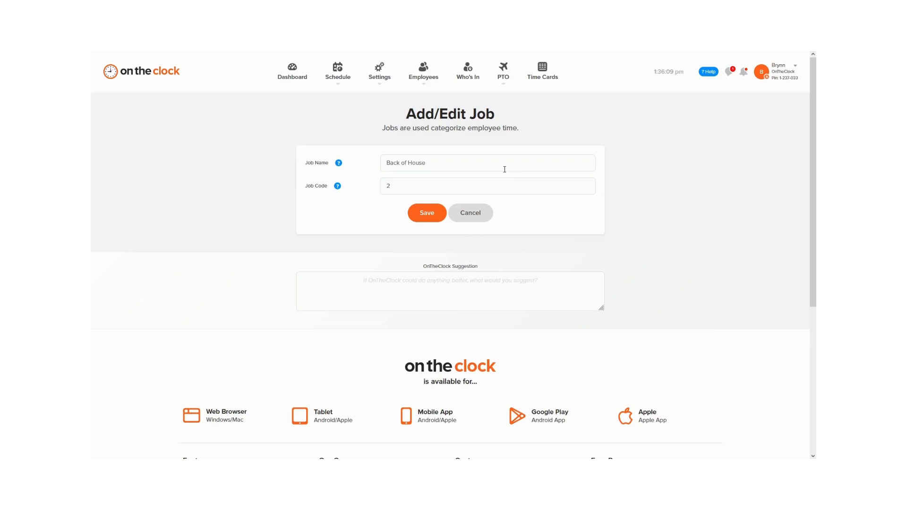
left_click(422, 218)
In Job & Project Costing Setup, rename the Customer category heading as Job and expand the sub projects of Customer AA.
mouse_move(384, 81)
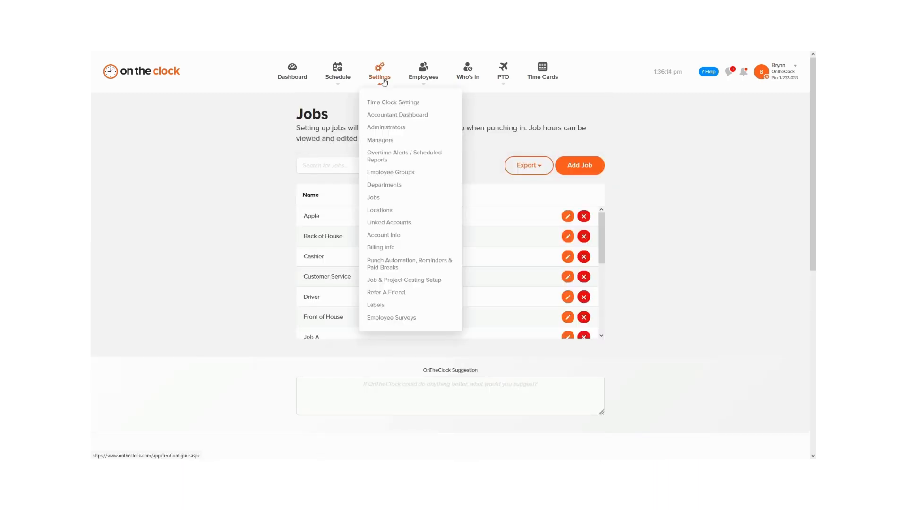
left_click(399, 281)
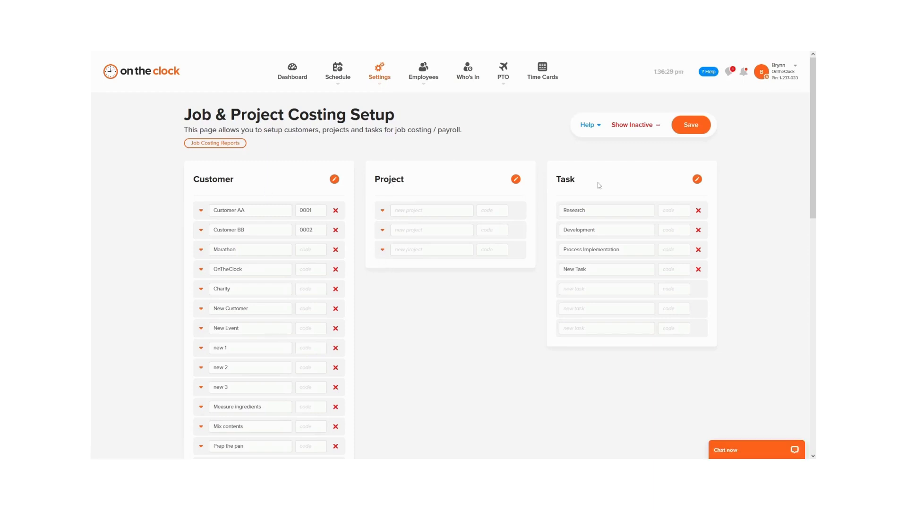
left_click(336, 183)
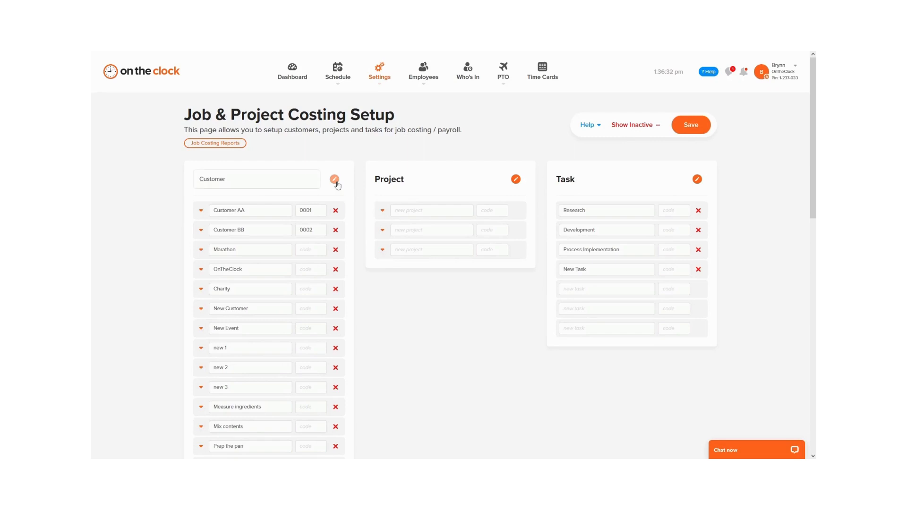
double_click(307, 180)
type("Job")
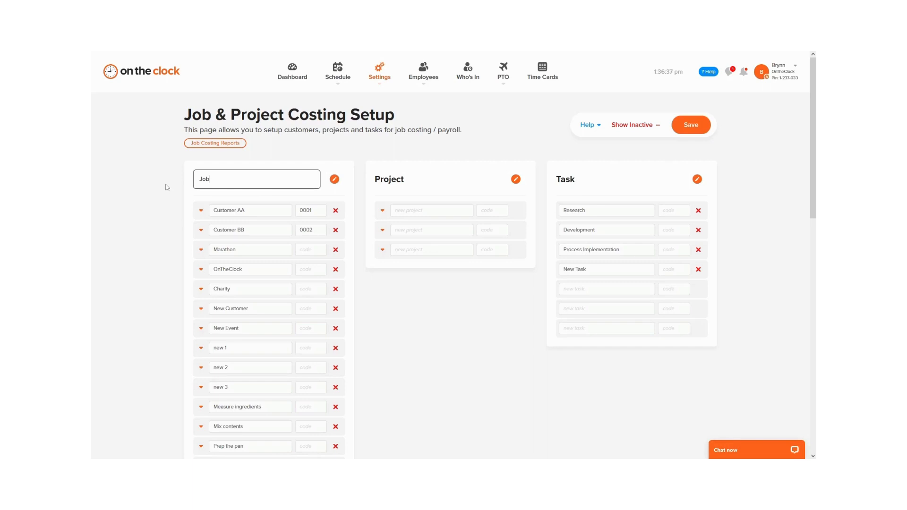
left_click(294, 159)
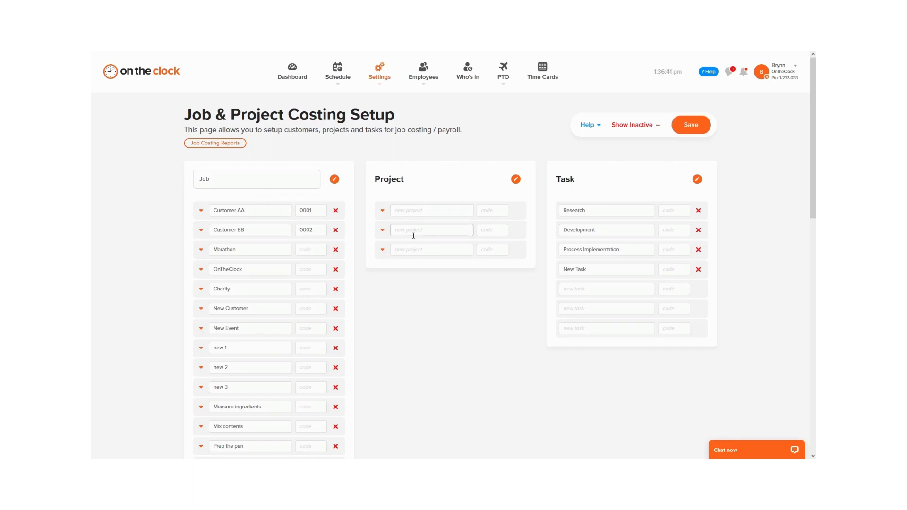
left_click(201, 210)
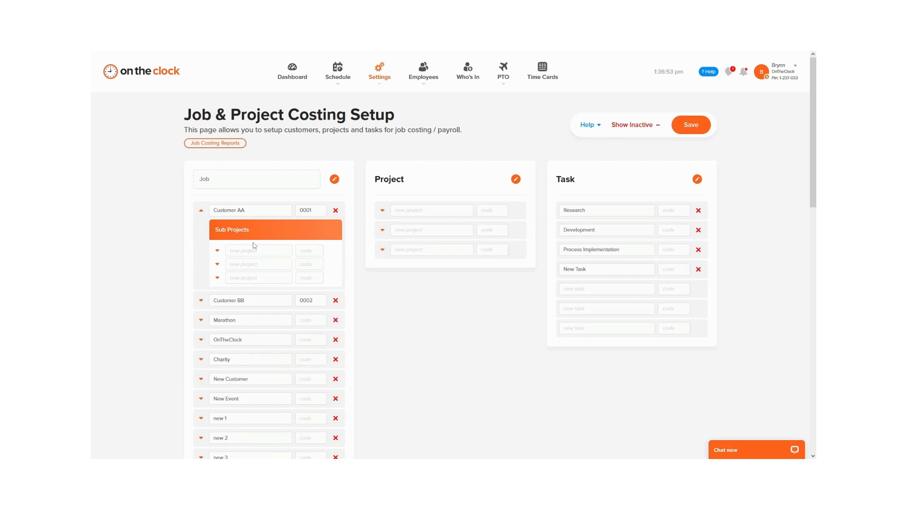
left_click(303, 252)
Go to the advanced Time Clock Settings and review the timecard columns down to Mileage.
mouse_move(377, 83)
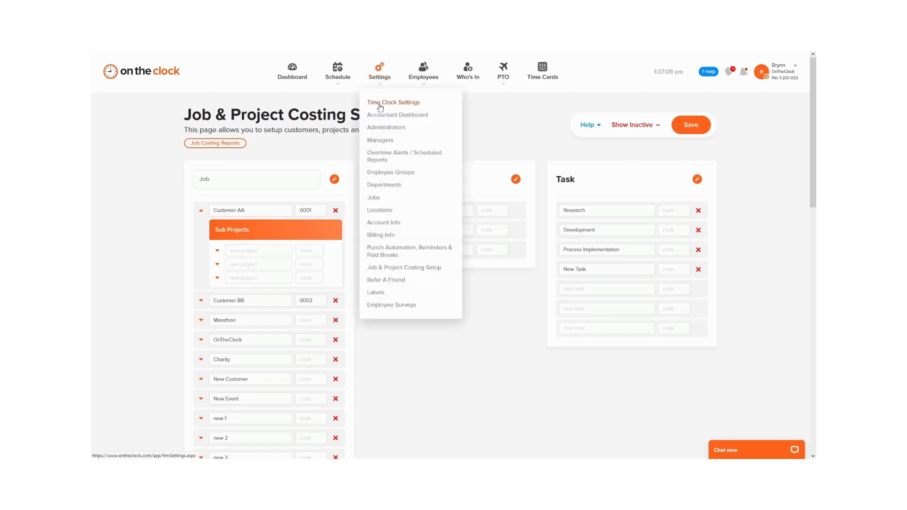
left_click(379, 103)
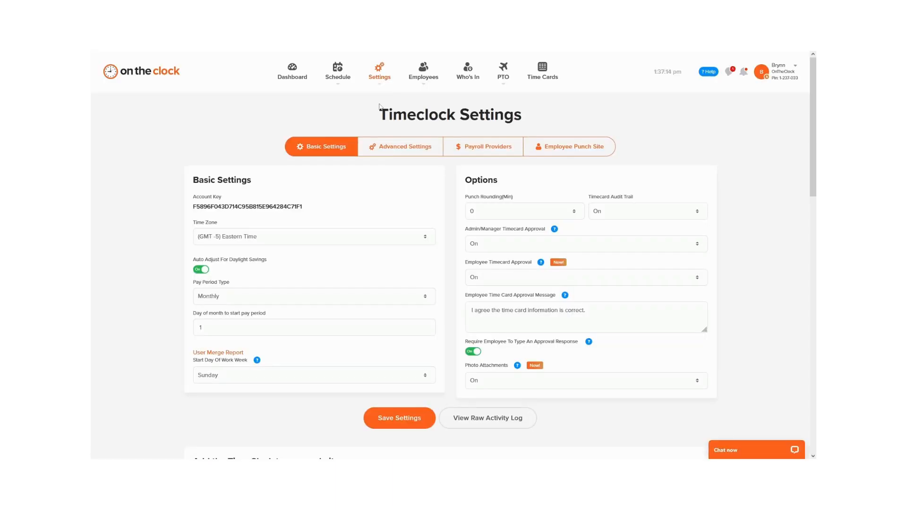
left_click(379, 149)
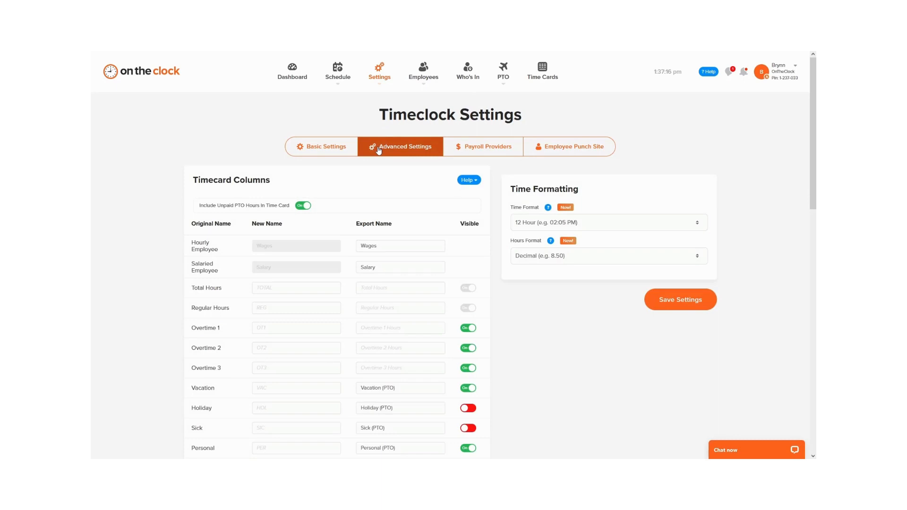
scroll(379, 149, "down", 3)
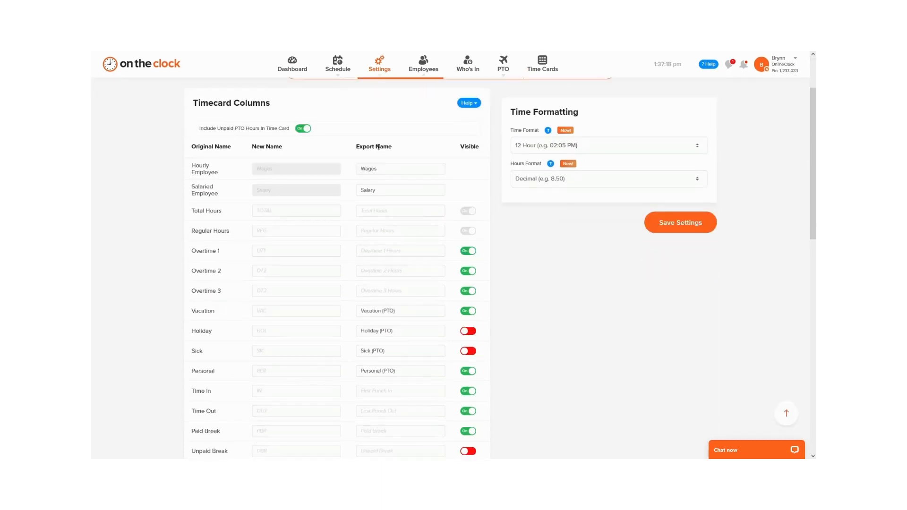
scroll(378, 150, "down", 2)
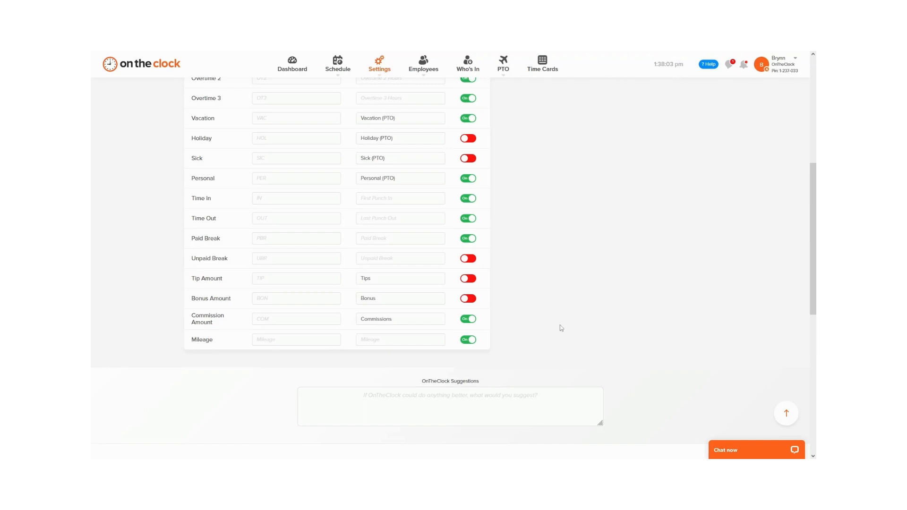
In the profile of the fifth listed employee, turn on Allow Entering Mileage and save the settings.
mouse_move(427, 72)
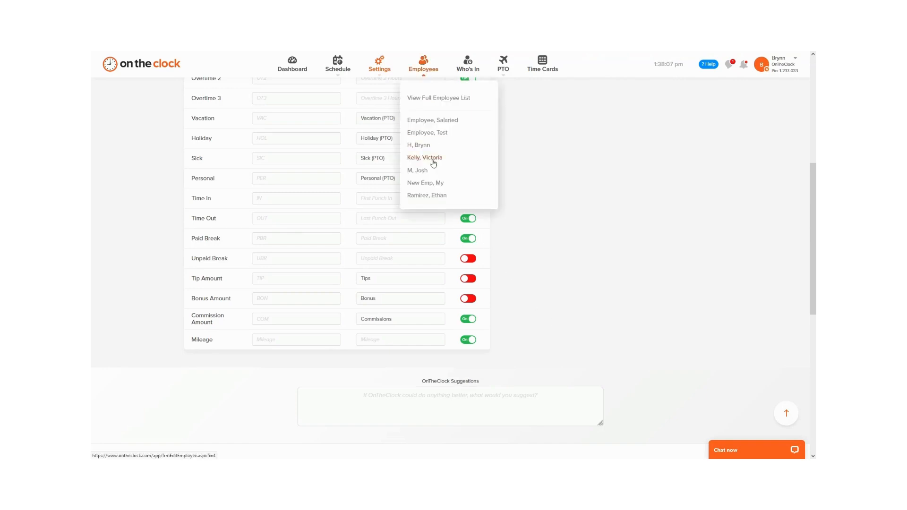
left_click(425, 171)
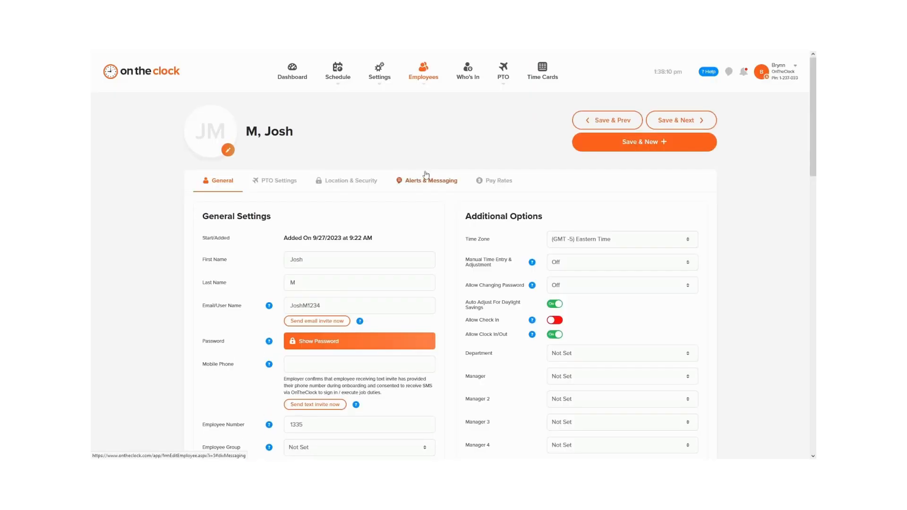
scroll(426, 175, "down", 2)
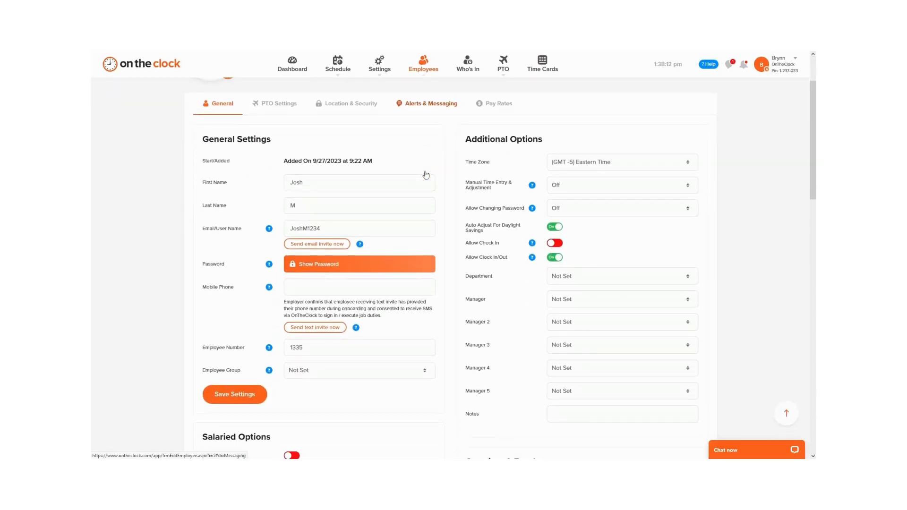
scroll(426, 175, "down", 6)
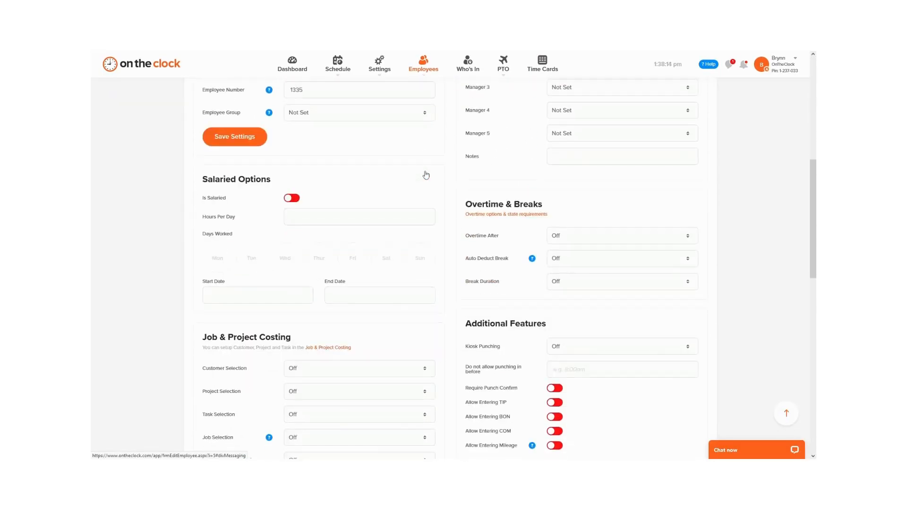
scroll(426, 175, "down", 2)
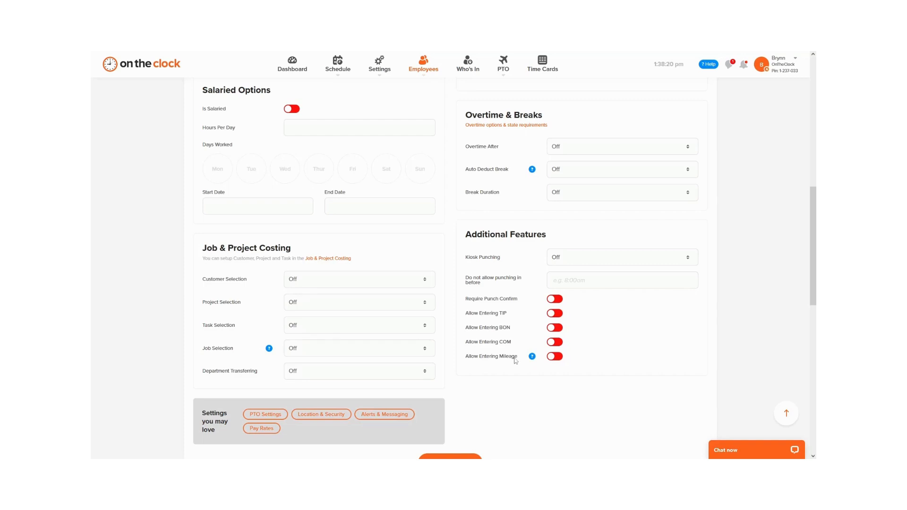
left_click(554, 357)
scroll(554, 359, "down", 1)
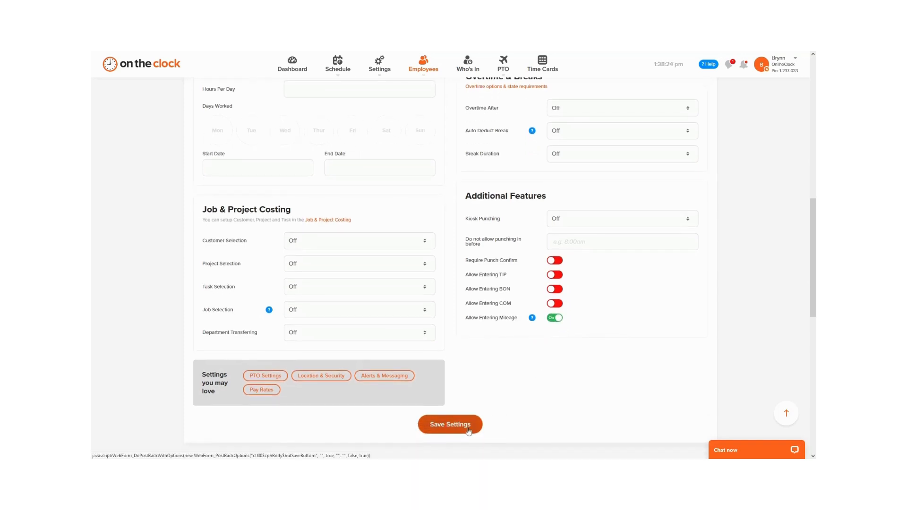
left_click(450, 424)
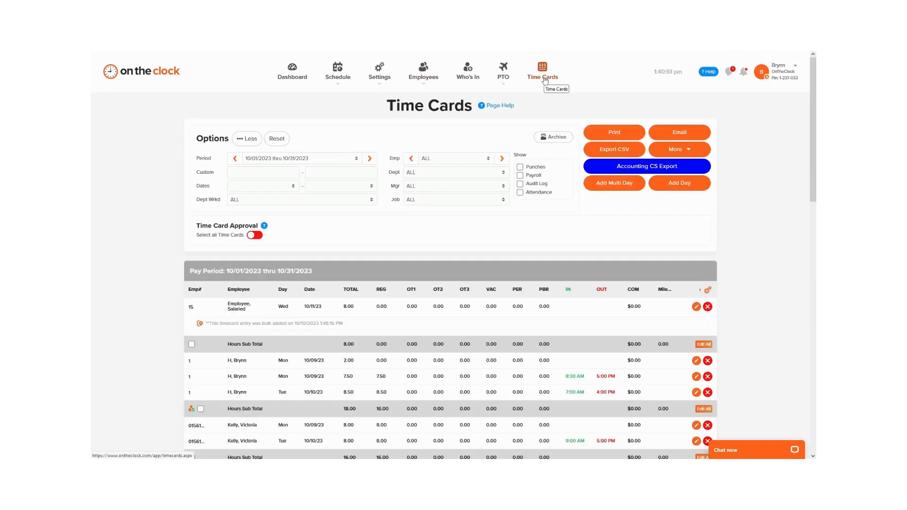
Start adding a time card day dated 10/17/2023 for the employee who is allowed to enter mileage.
left_click(703, 186)
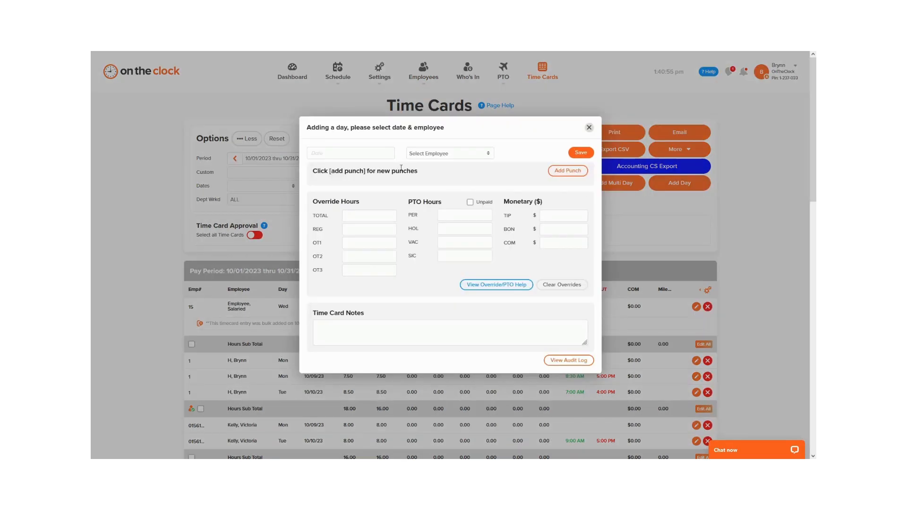
left_click(383, 152)
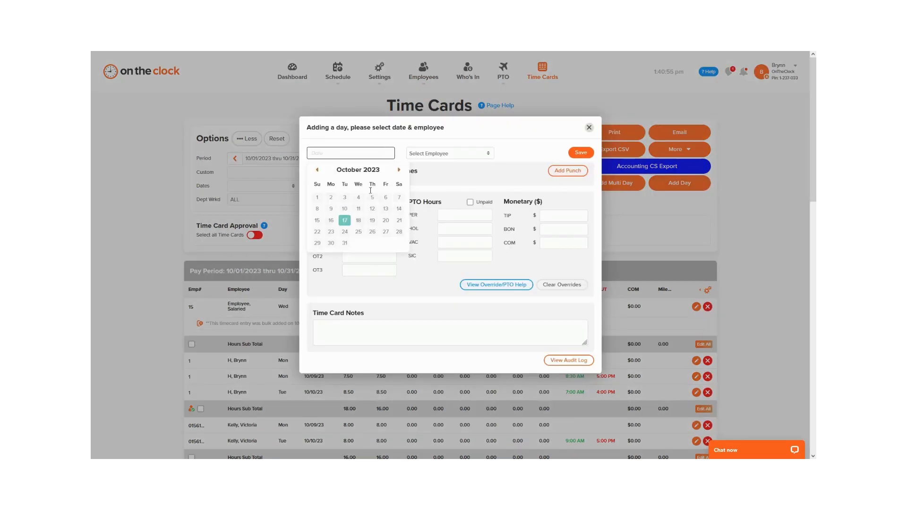
left_click(344, 220)
left_click(475, 154)
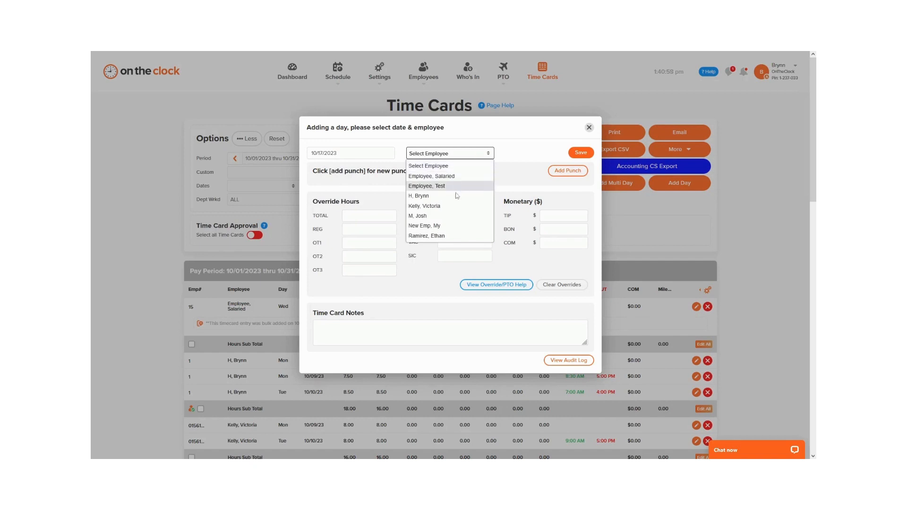
left_click(446, 216)
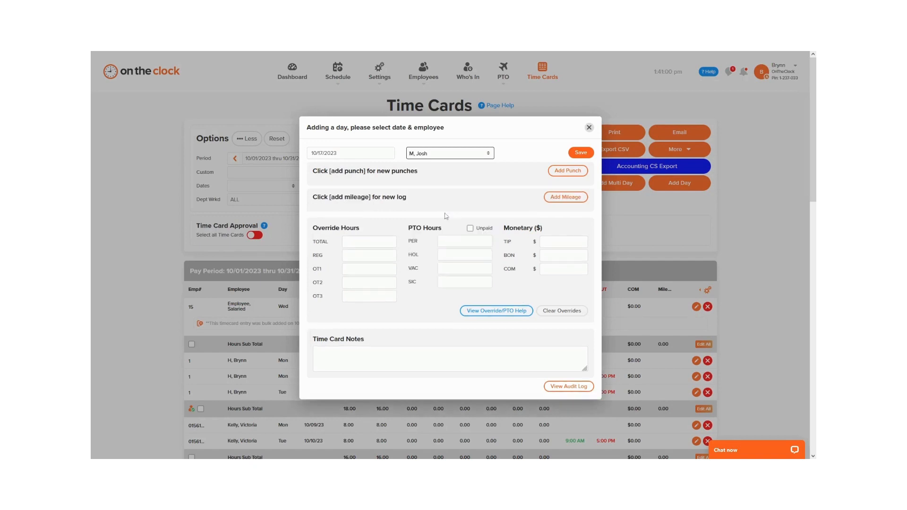
Add a punch to the new time card day with an In time of 10:00 am.
left_click(567, 170)
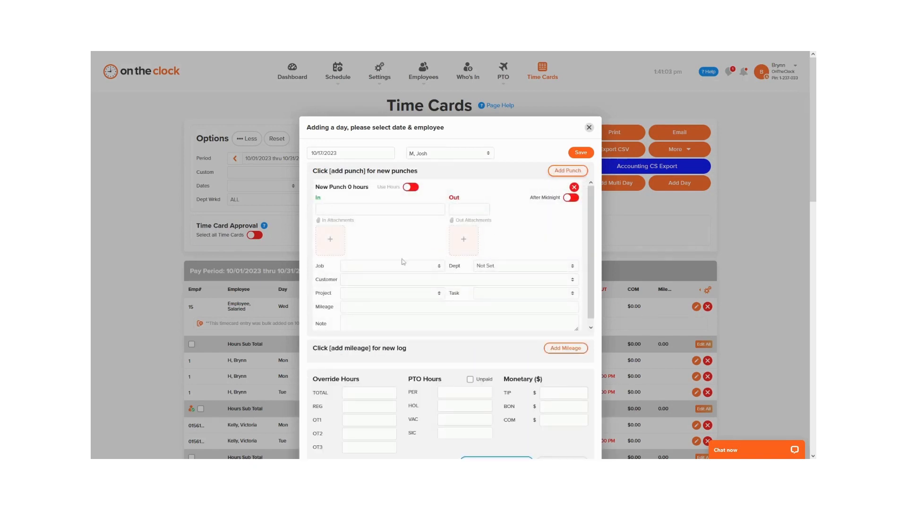
left_click(390, 302)
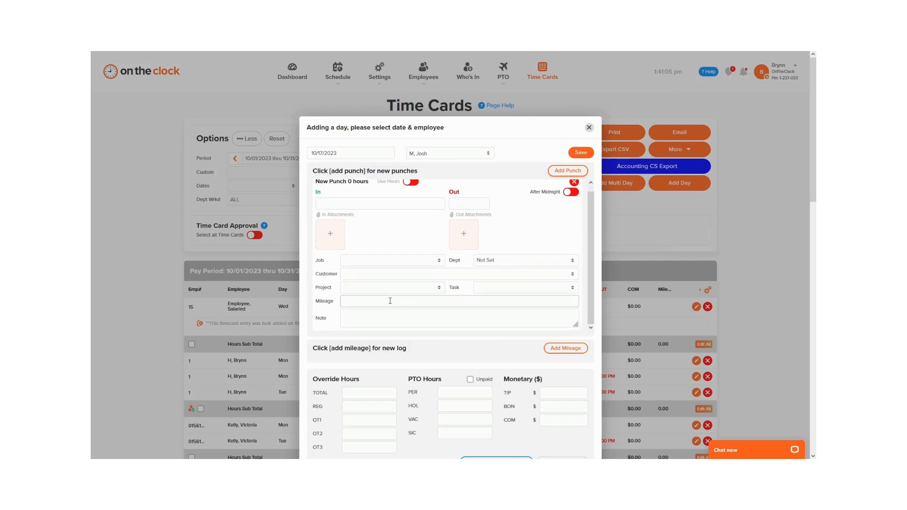
left_click(409, 204)
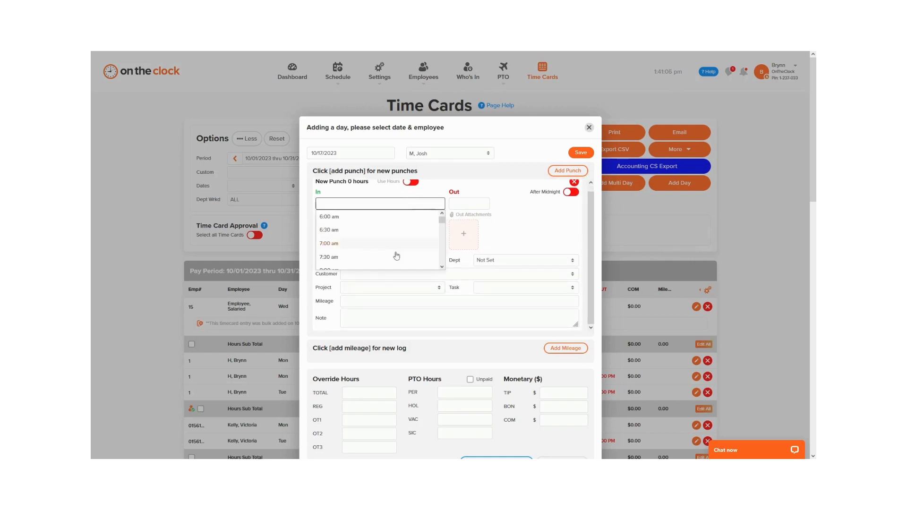
left_click(391, 235)
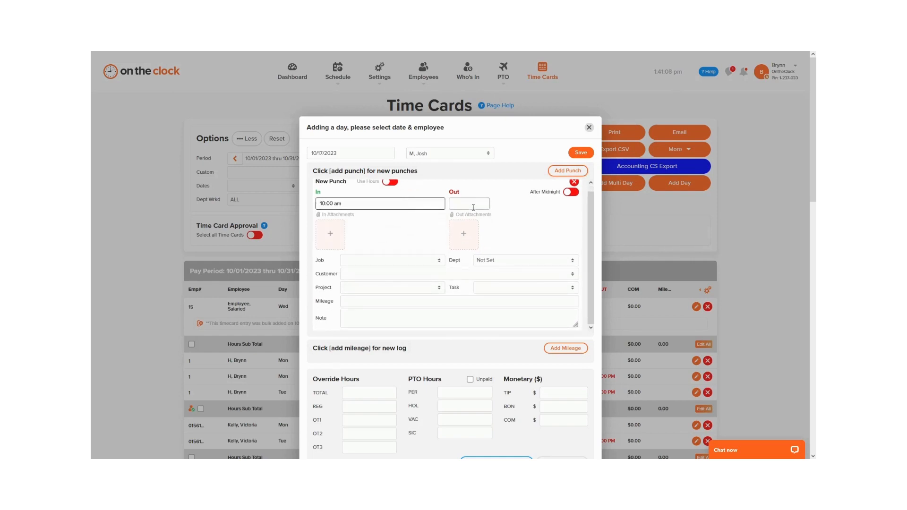
Complete the punch with Out 2:00 pm, Driver, Sales, Customer AA, Boston, task 4 and mileage 65, log 65 "Total mileage", and save the day.
scroll(469, 227, "down", 5)
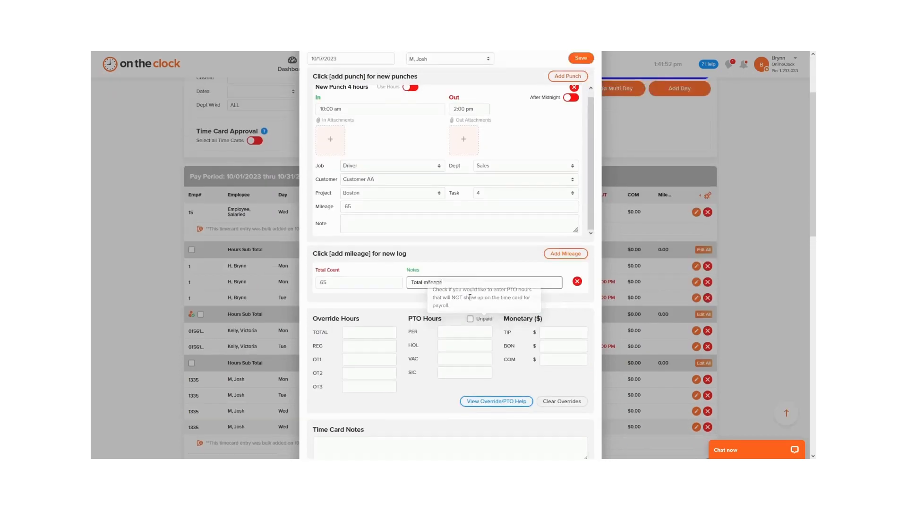
scroll(470, 297, "up", 1)
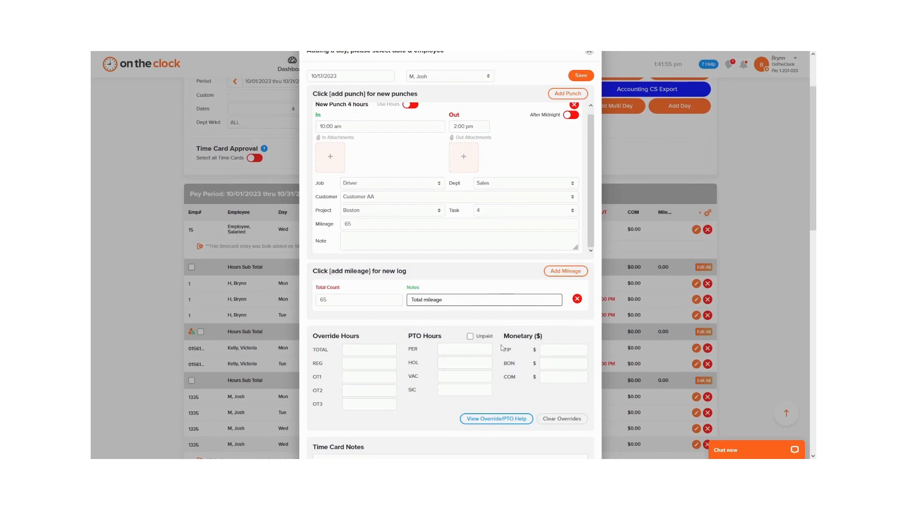
left_click(576, 77)
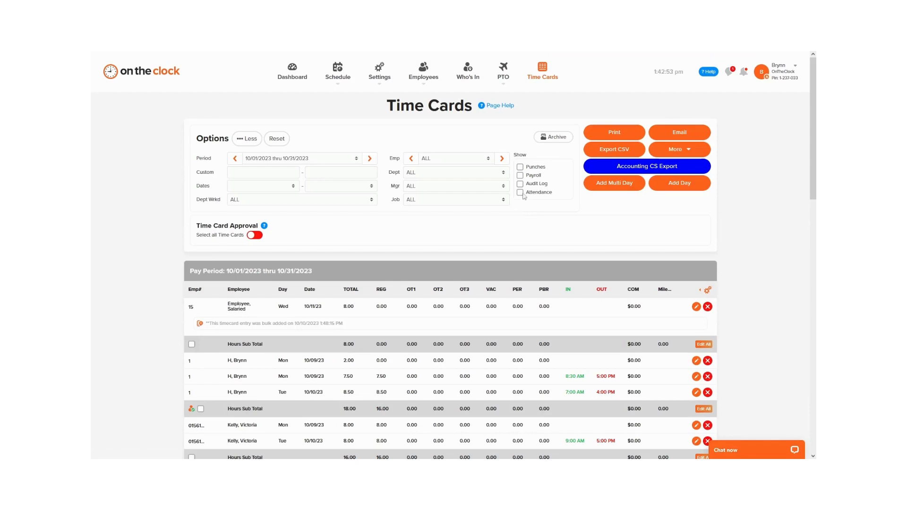
Show punch details on the time cards and review the 10/17/23 entry with the Driver job and mileage.
left_click(520, 167)
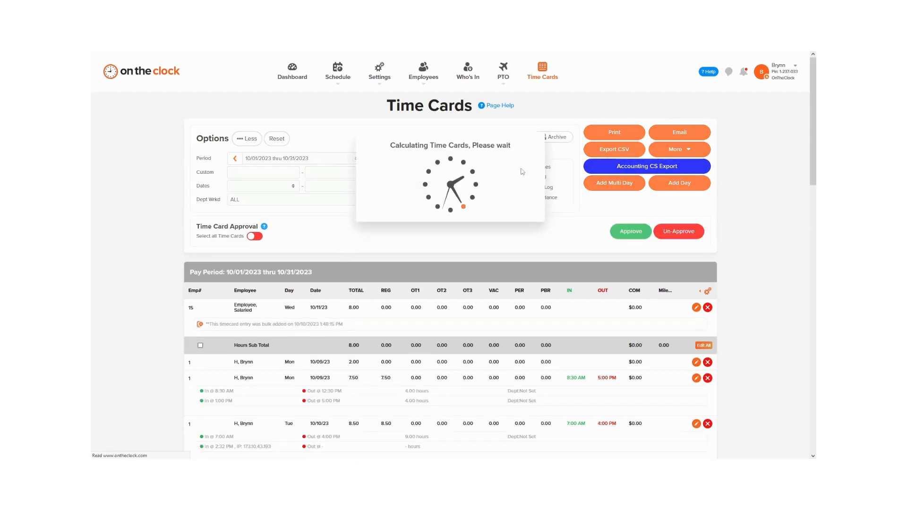
scroll(515, 191, "down", 5)
scroll(515, 192, "down", 3)
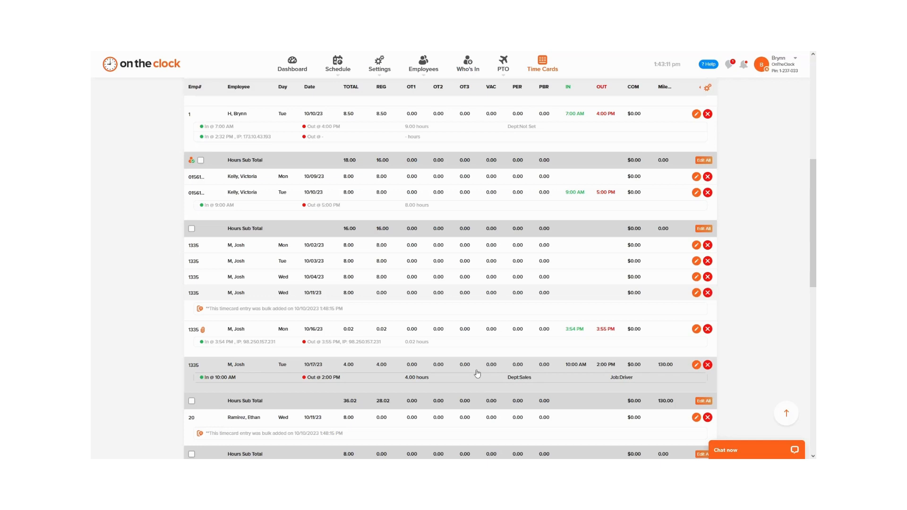
Open the Job Costing Reports from the job and project costing setup and set both report dates to 10/17/2023.
mouse_move(382, 76)
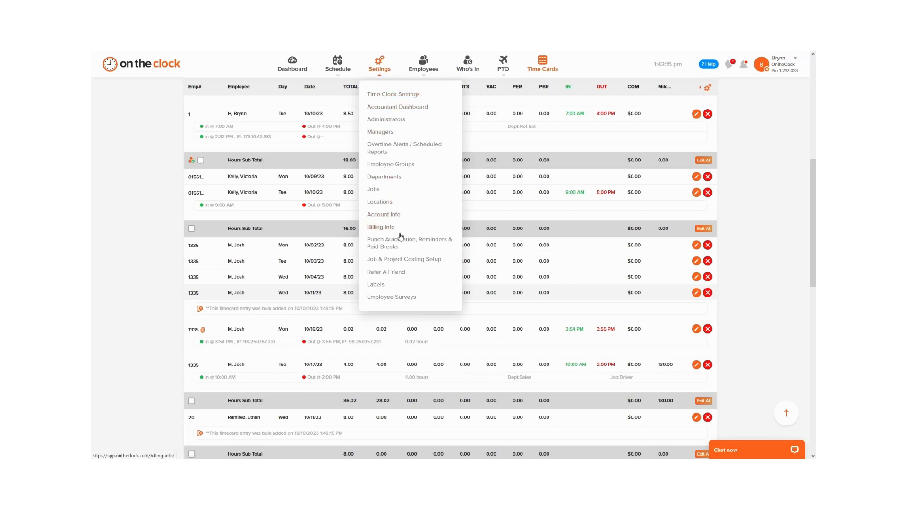
left_click(403, 260)
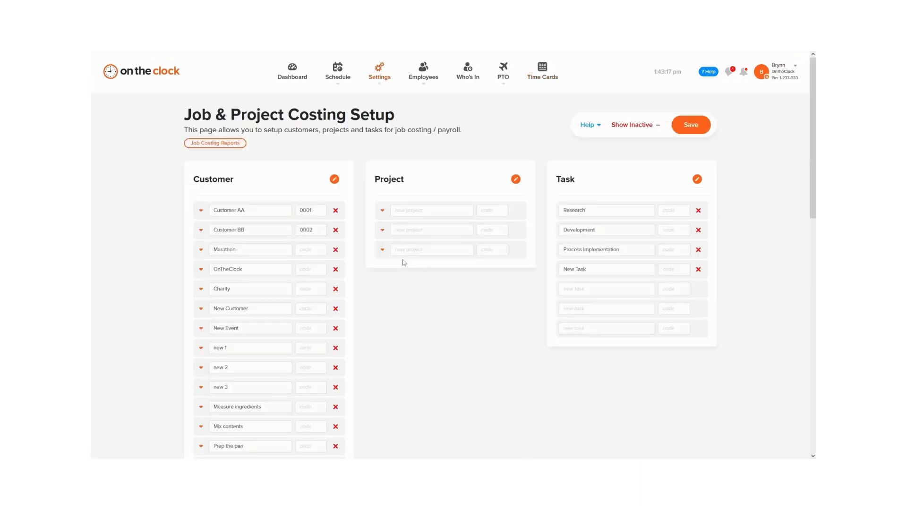
left_click(230, 144)
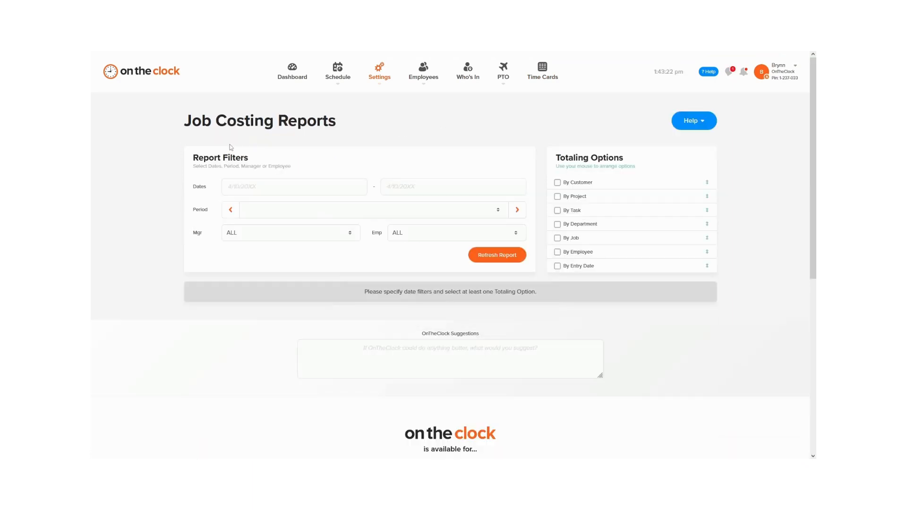
left_click(255, 185)
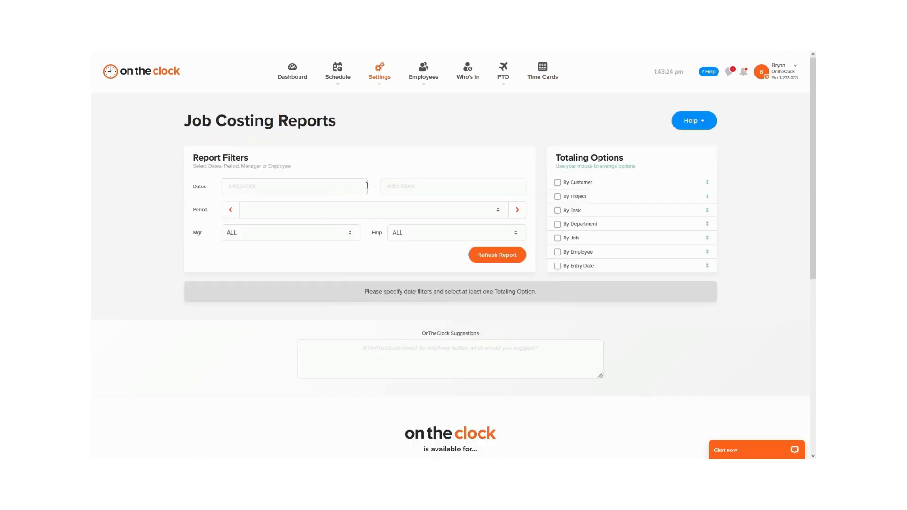
left_click(320, 187)
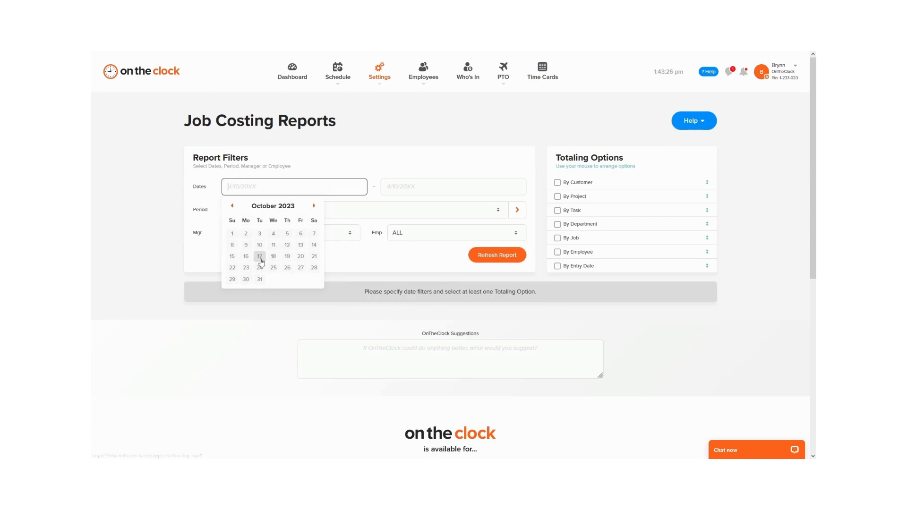
left_click(260, 257)
left_click(425, 187)
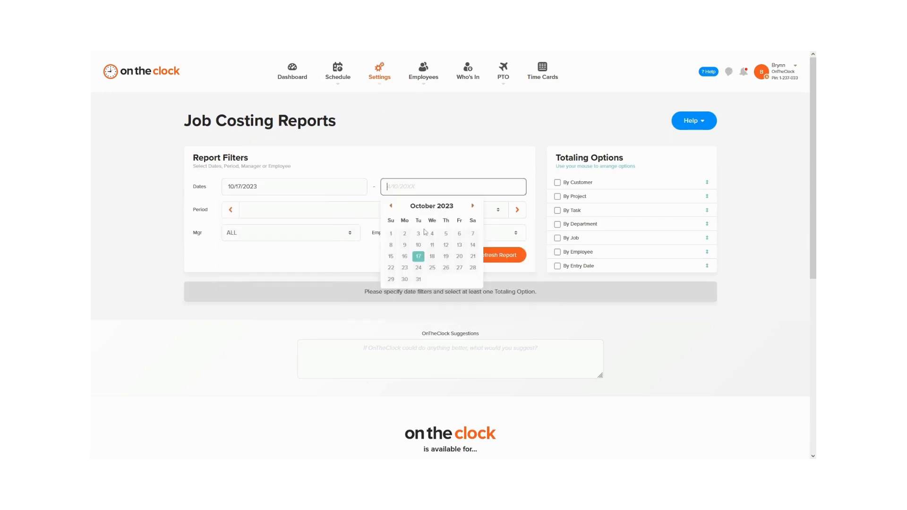
left_click(418, 256)
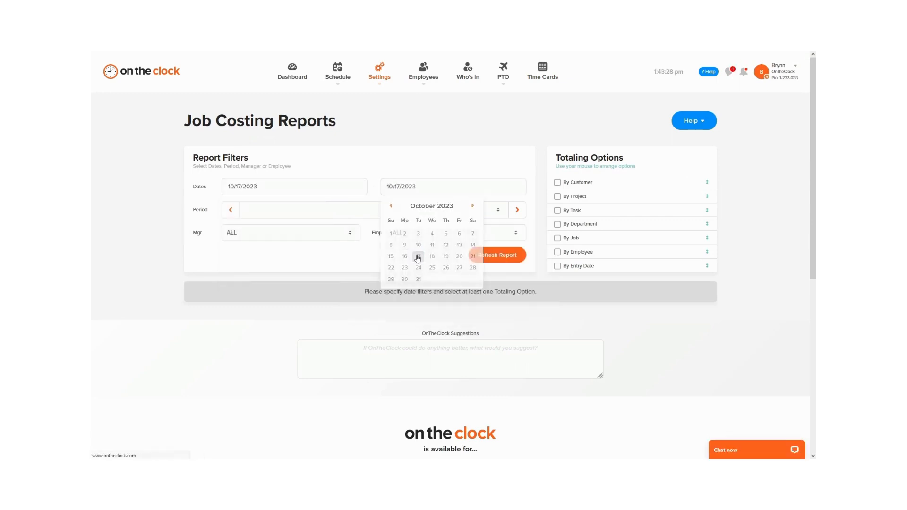
Filter the job costing report to the employee who has the 10/17/2023 mileage entry, leaving the pay period blank.
left_click(378, 213)
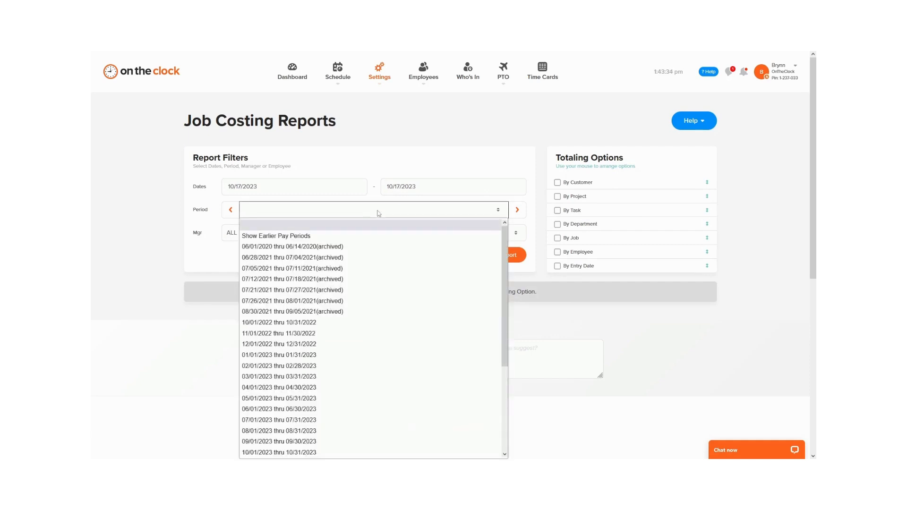
left_click(377, 202)
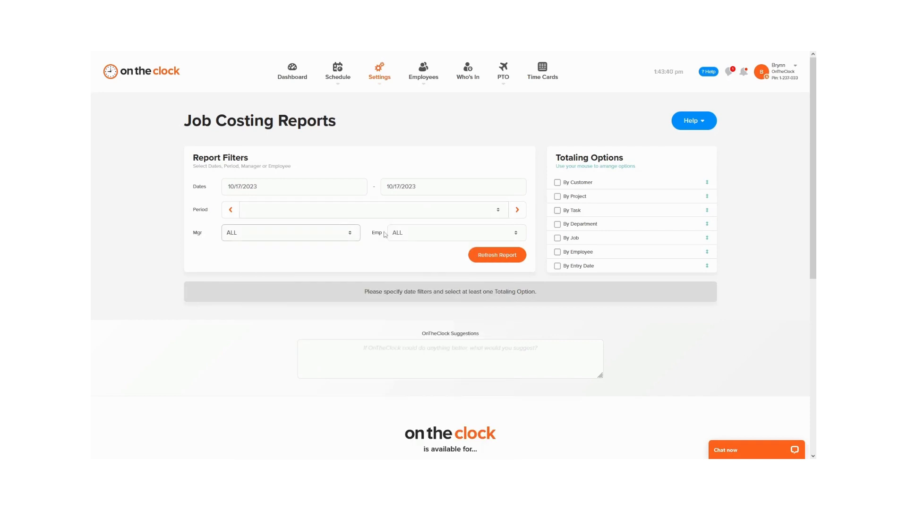
left_click(432, 232)
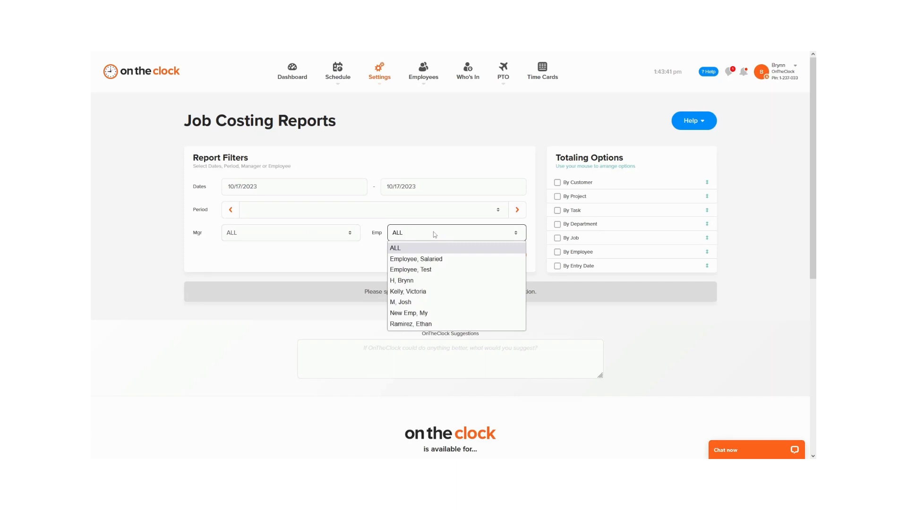
left_click(428, 302)
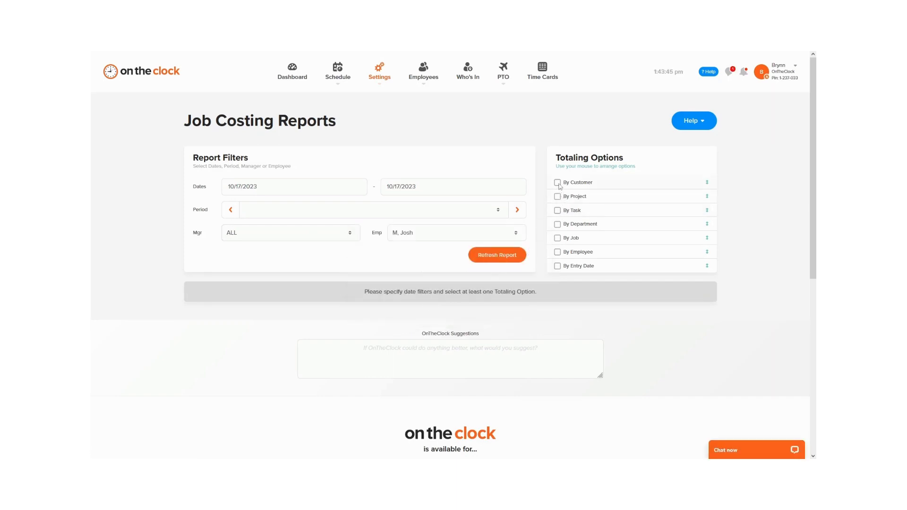
Total the report by entry date, employee, project and customer.
left_click(558, 266)
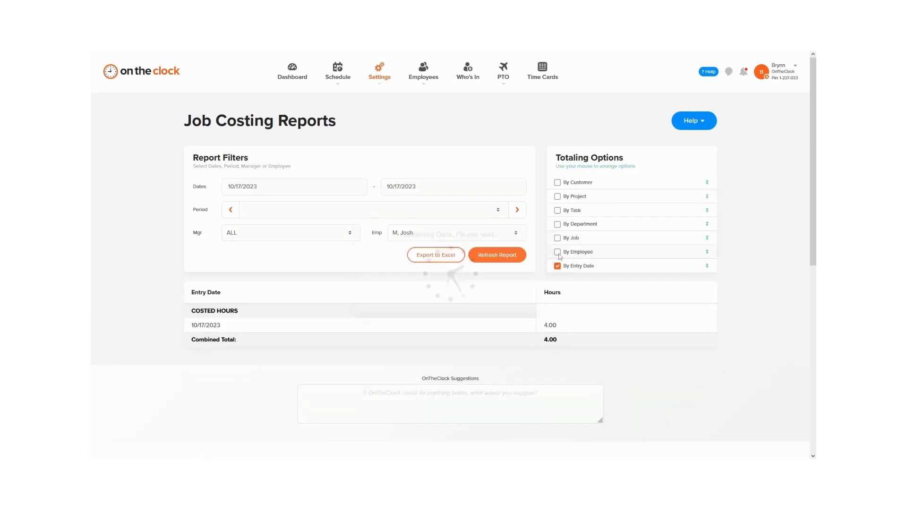
left_click(559, 254)
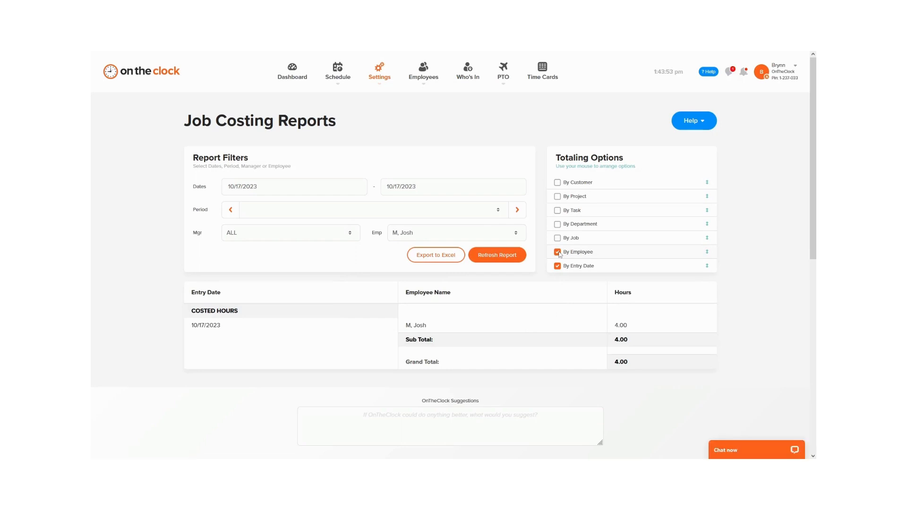
left_click(558, 197)
left_click(558, 183)
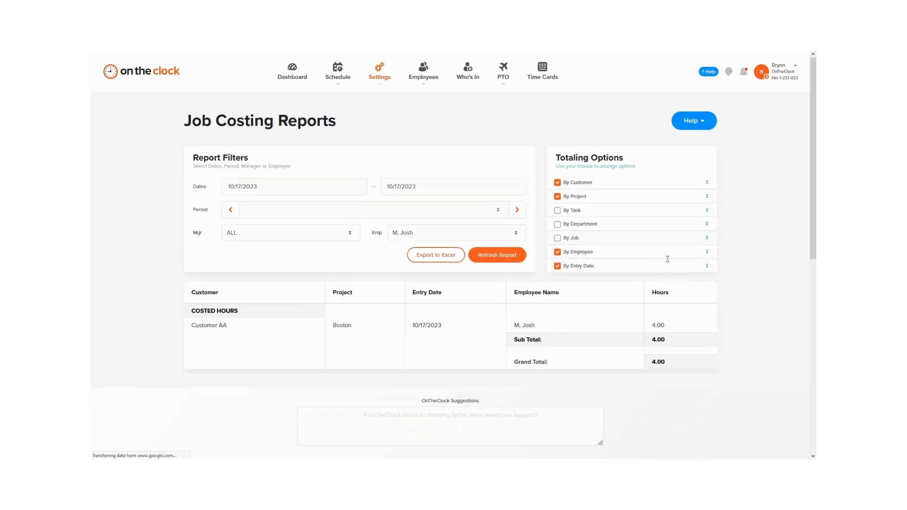
Reorder the totaling options to Entry Date, Customer, Employee, Project and refresh the report.
left_click_drag(704, 268, 703, 184)
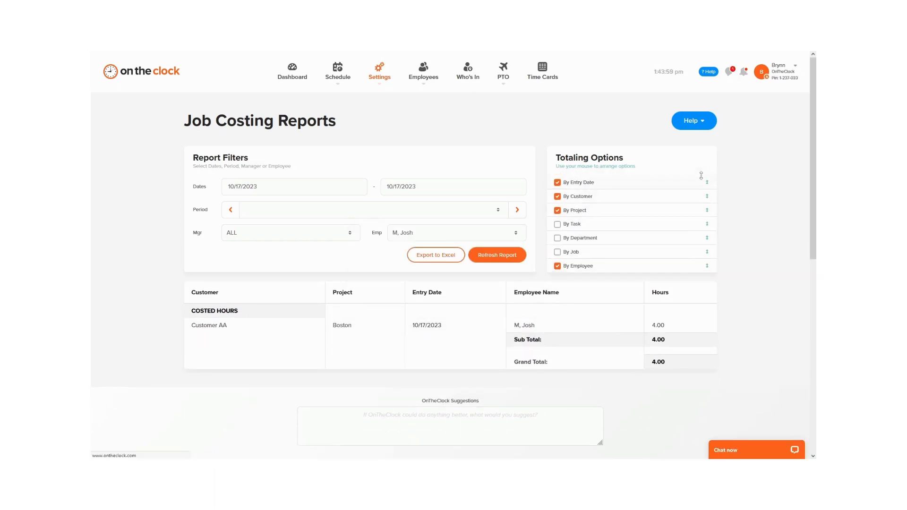
left_click_drag(706, 265, 706, 210)
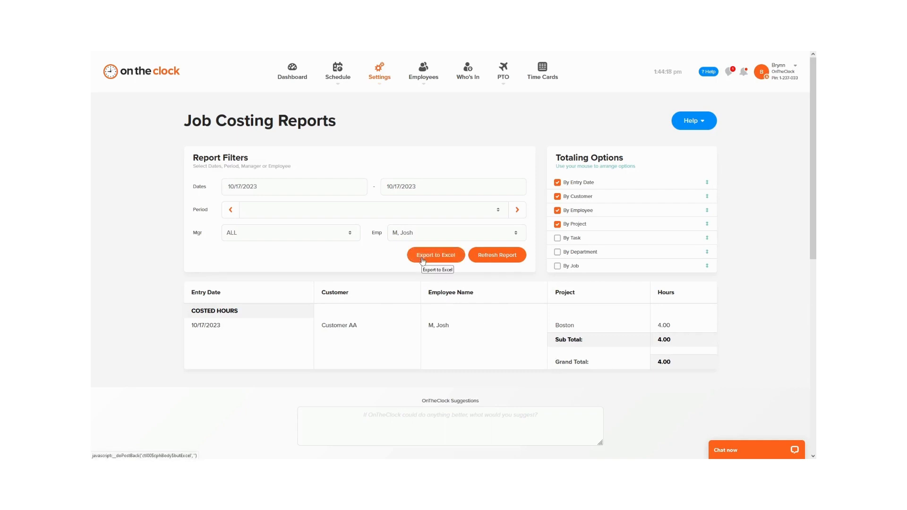
left_click(495, 257)
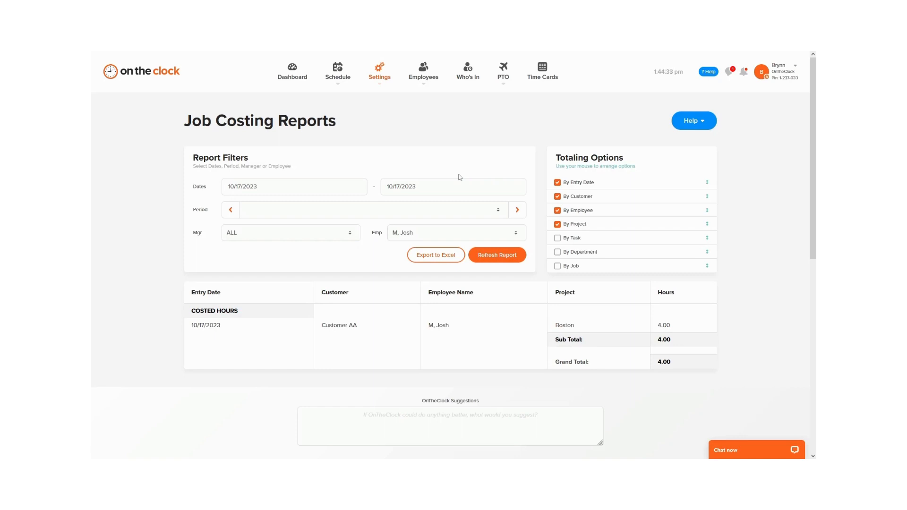
Open the support chat.
left_click(793, 450)
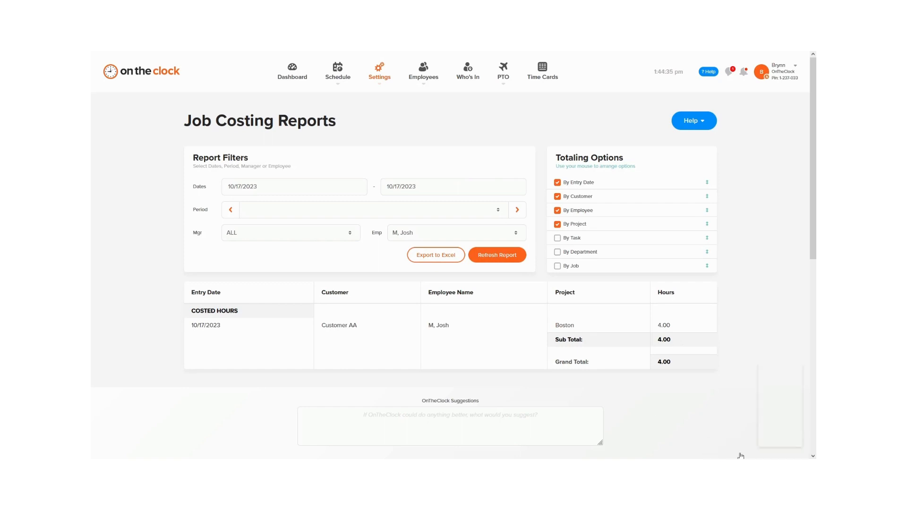